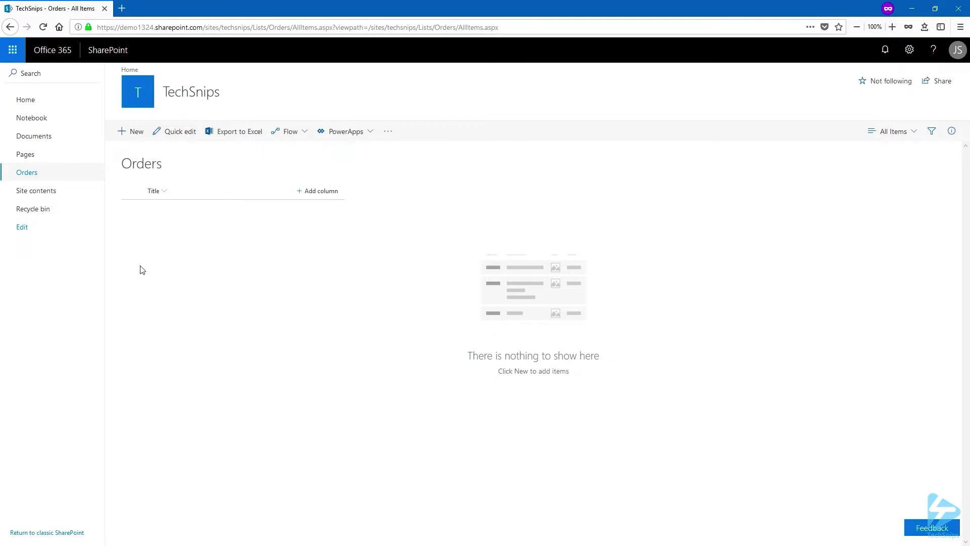
Add a required single-line text column named Customer Name to the Orders list
{"action": "left_click", "coordinate": [335, 193]}
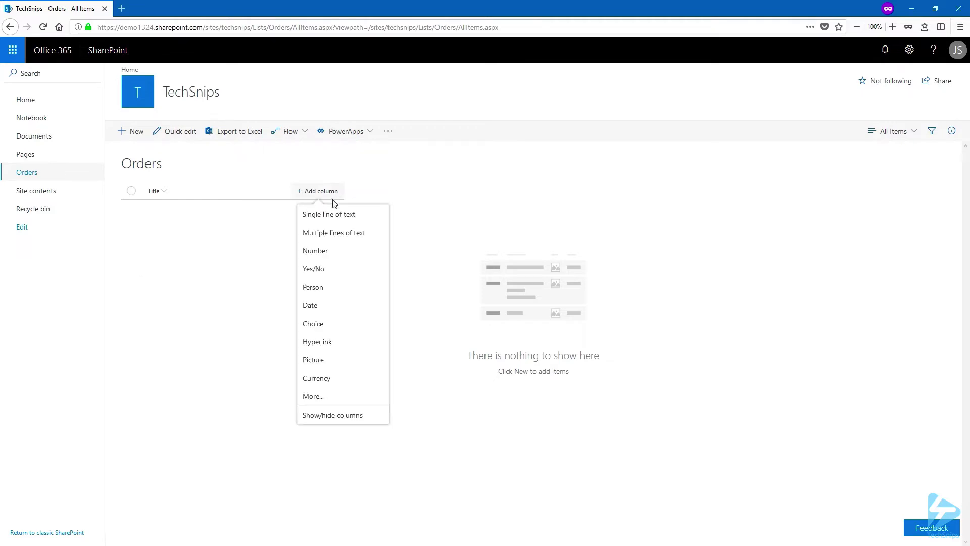
{"action": "left_click", "coordinate": [366, 218]}
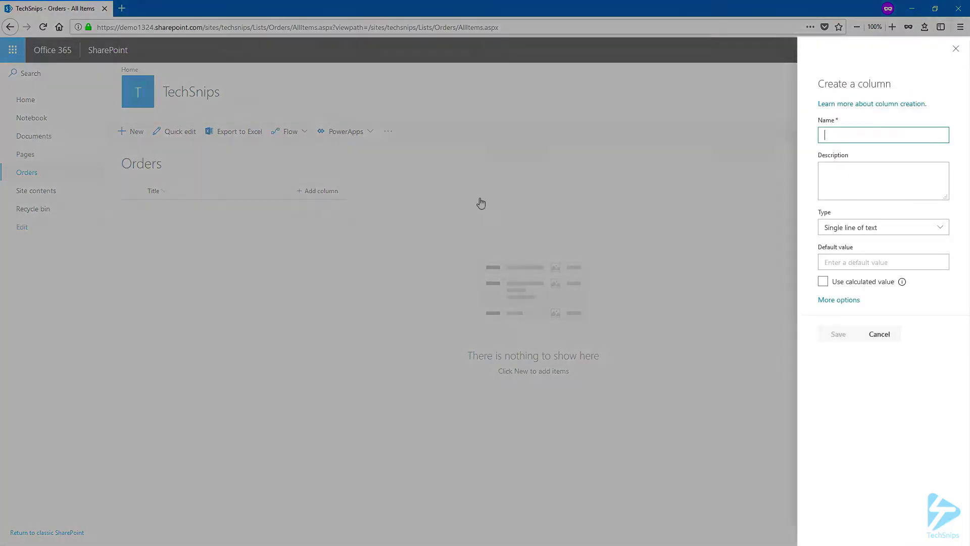
{"action": "type", "text": "Cus"}
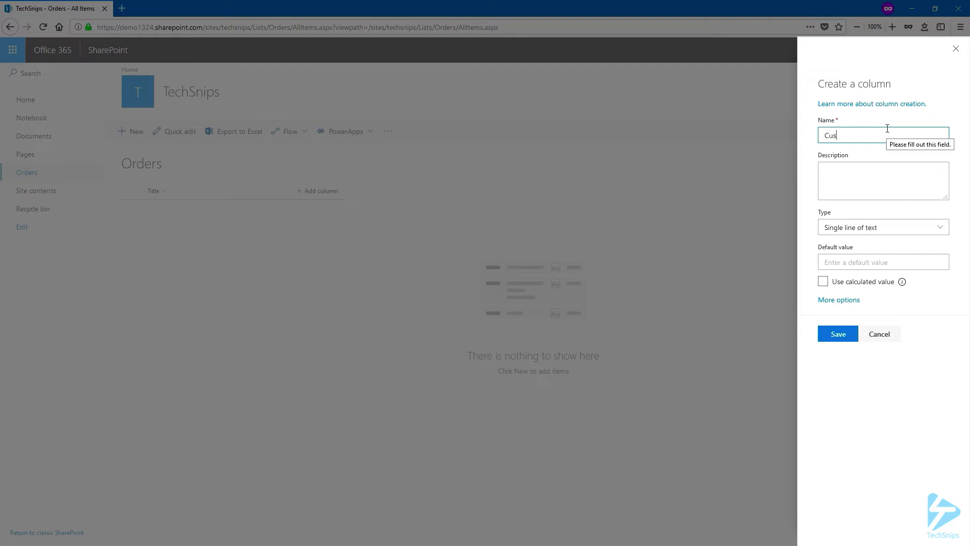
{"action": "type", "text": "tomer Name"}
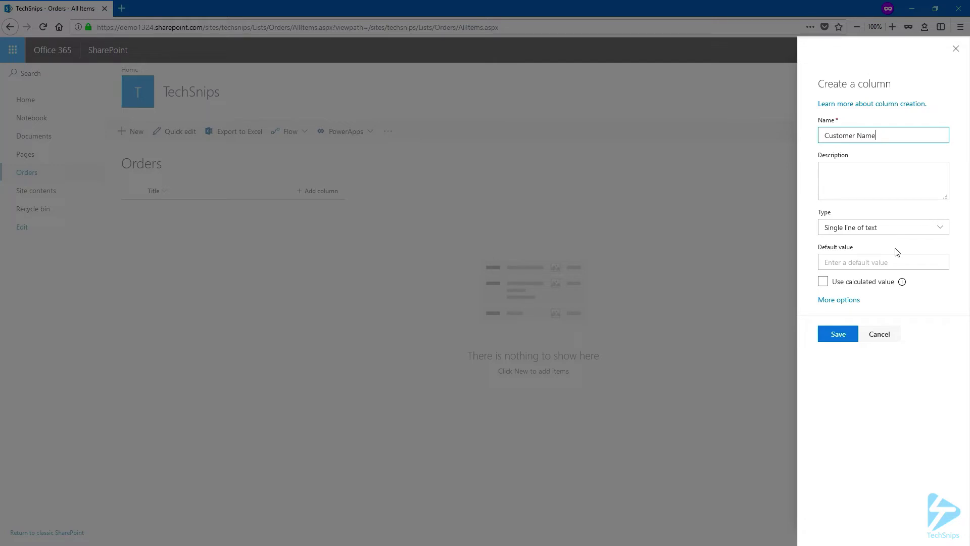
{"action": "left_click", "coordinate": [854, 302]}
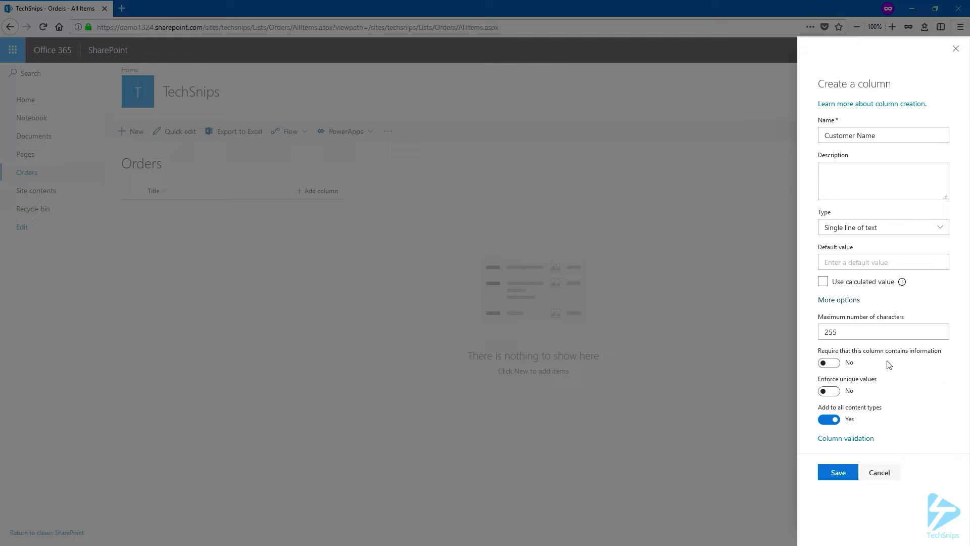
{"action": "left_click", "coordinate": [828, 363]}
{"action": "left_click", "coordinate": [848, 472]}
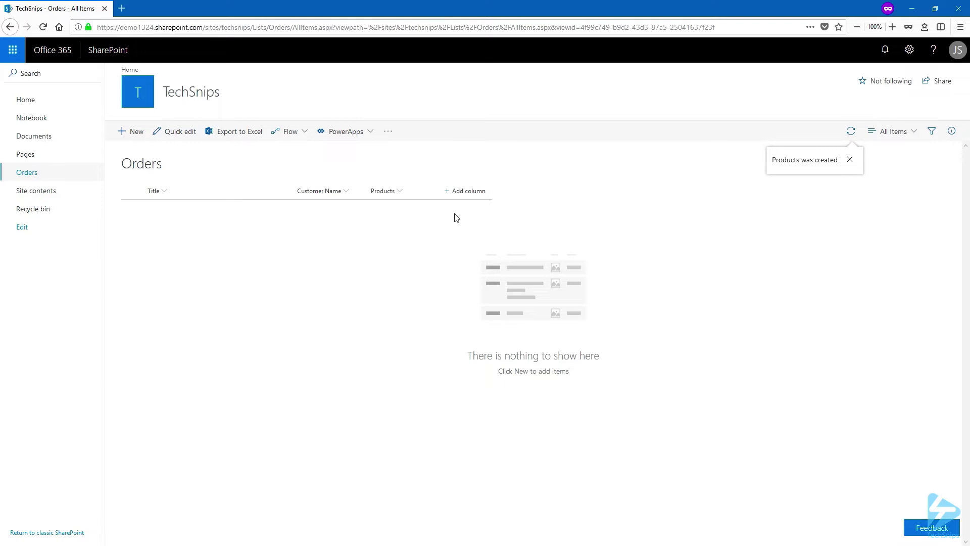
Add a required Quantity number column with 0 decimal places and a minimum value of 1
{"action": "left_click", "coordinate": [464, 191]}
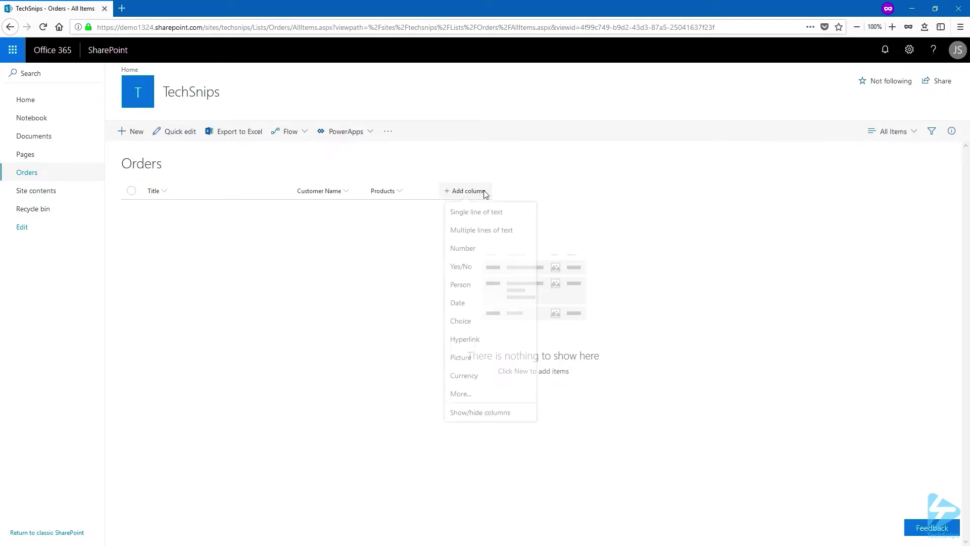
{"action": "left_click", "coordinate": [491, 252]}
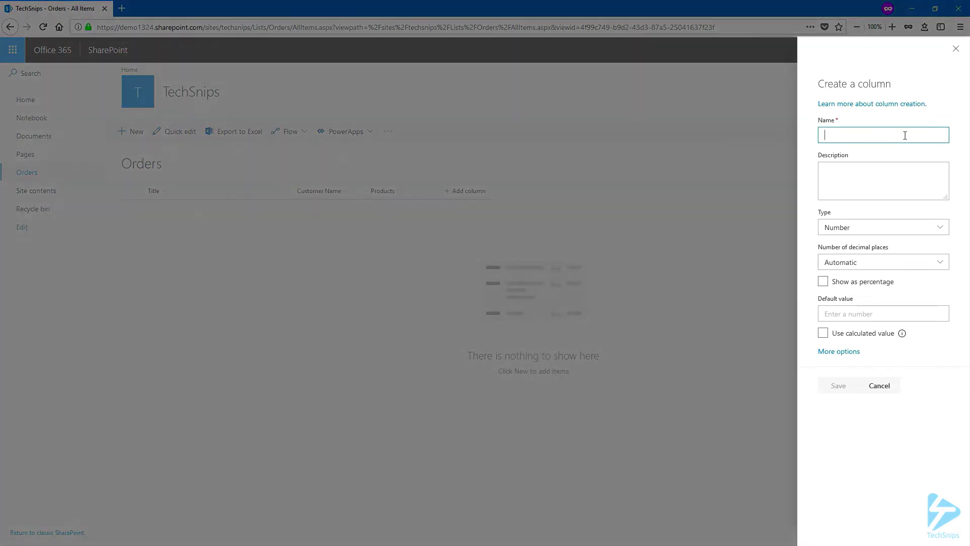
{"action": "type", "text": "Quantity"}
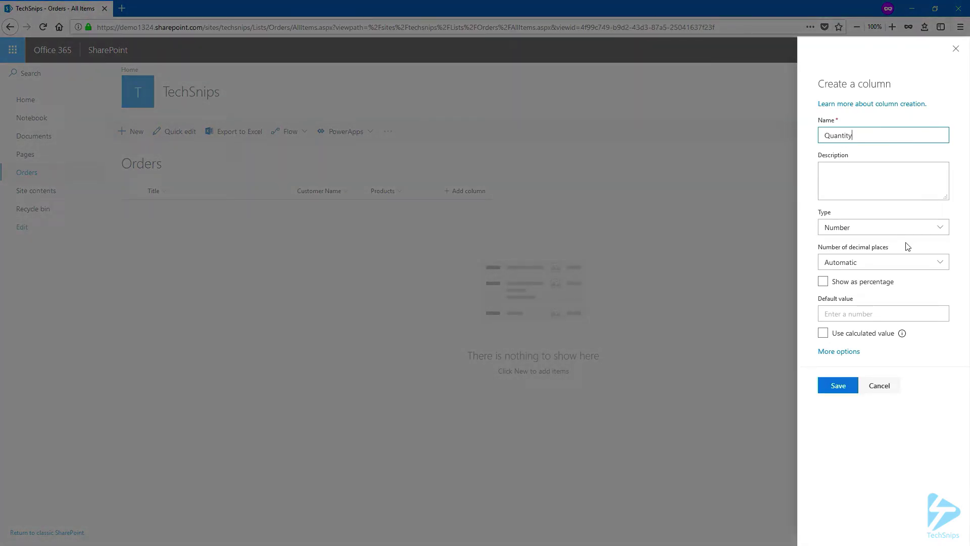
{"action": "left_click", "coordinate": [940, 264]}
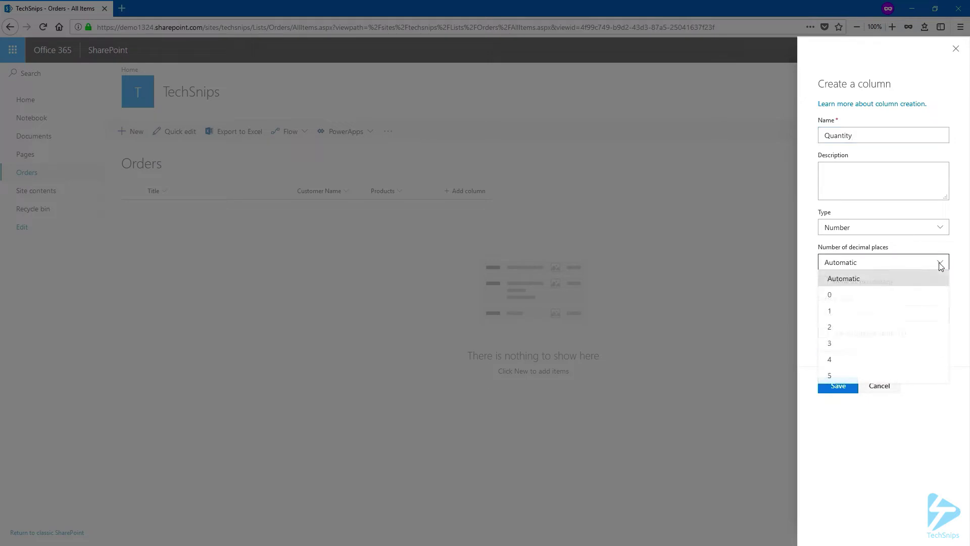
{"action": "left_click", "coordinate": [844, 297]}
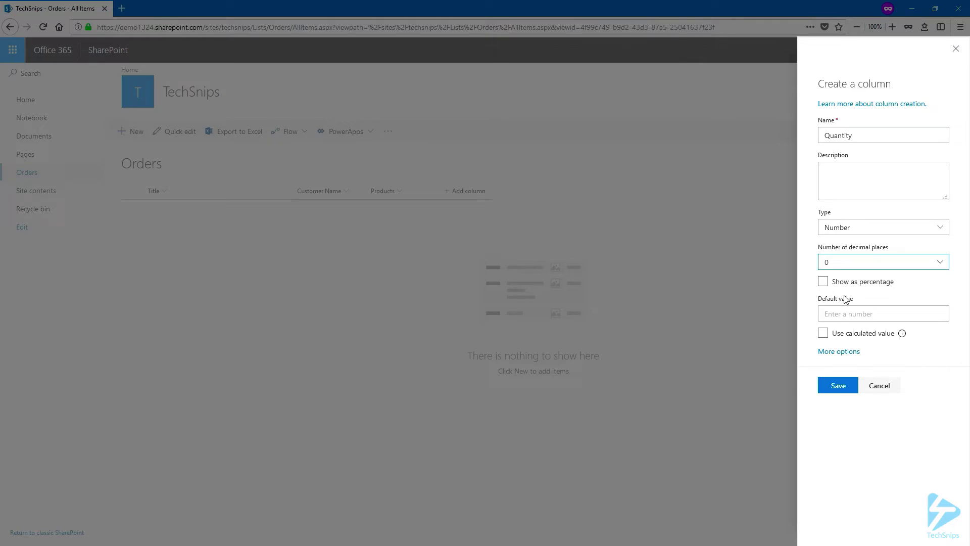
{"action": "left_click", "coordinate": [851, 353]}
{"action": "left_click", "coordinate": [854, 383]}
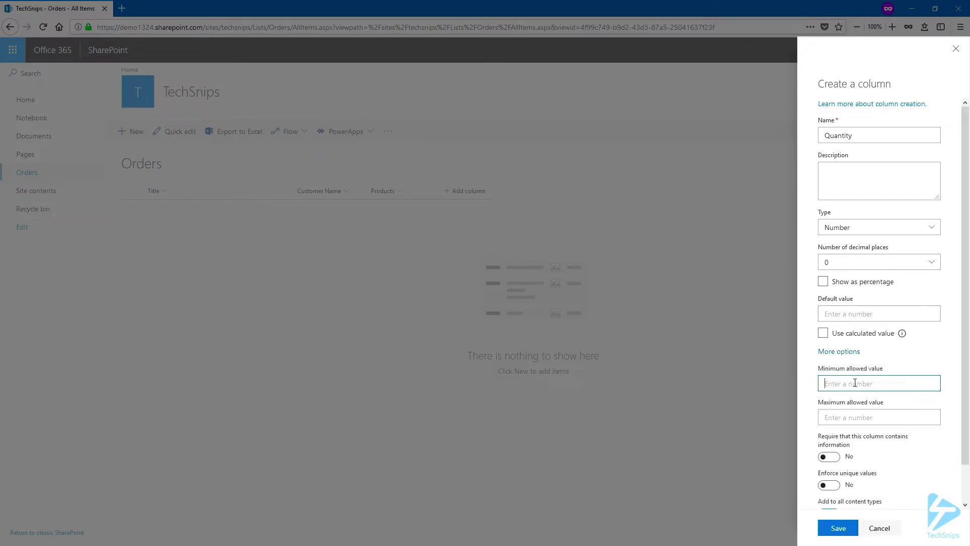
{"action": "type", "text": "1"}
{"action": "left_click", "coordinate": [829, 456]}
{"action": "scroll", "coordinate": [869, 458], "scroll_direction": "down", "scroll_amount": 1}
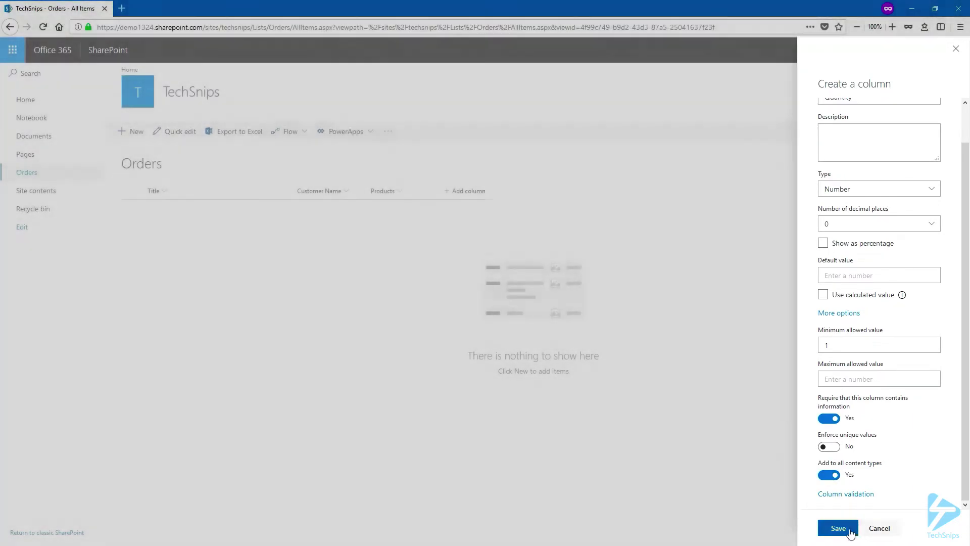
{"action": "left_click", "coordinate": [849, 527]}
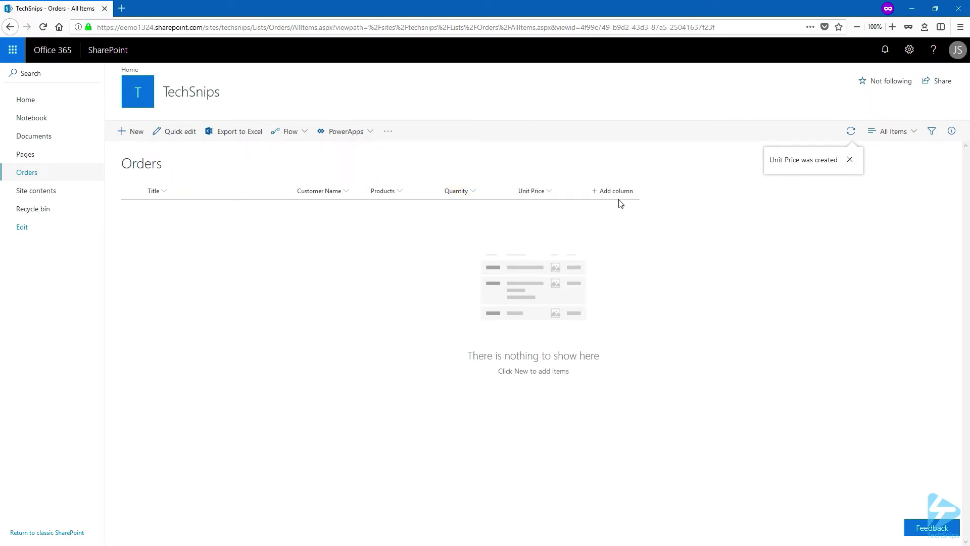
Start a new calculated column named Total Due
{"action": "left_click", "coordinate": [629, 192]}
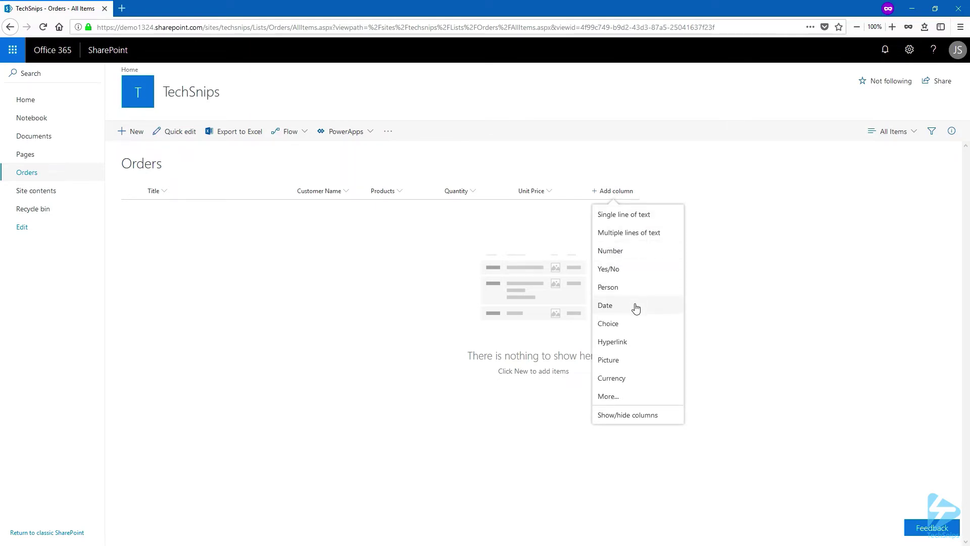
{"action": "left_click", "coordinate": [627, 396]}
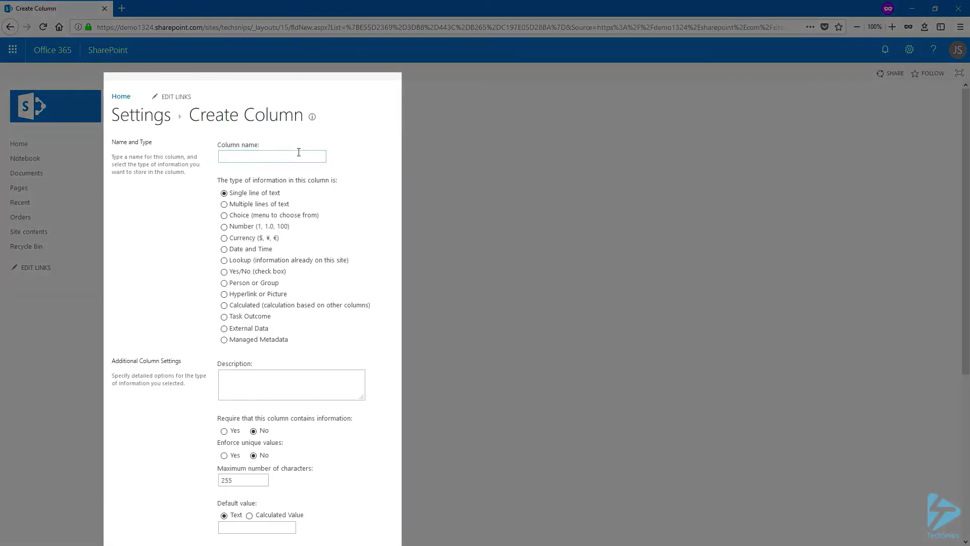
{"action": "type", "text": "Total Due"}
{"action": "left_click", "coordinate": [225, 307]}
{"action": "scroll", "coordinate": [452, 367], "scroll_direction": "down", "scroll_amount": 5}
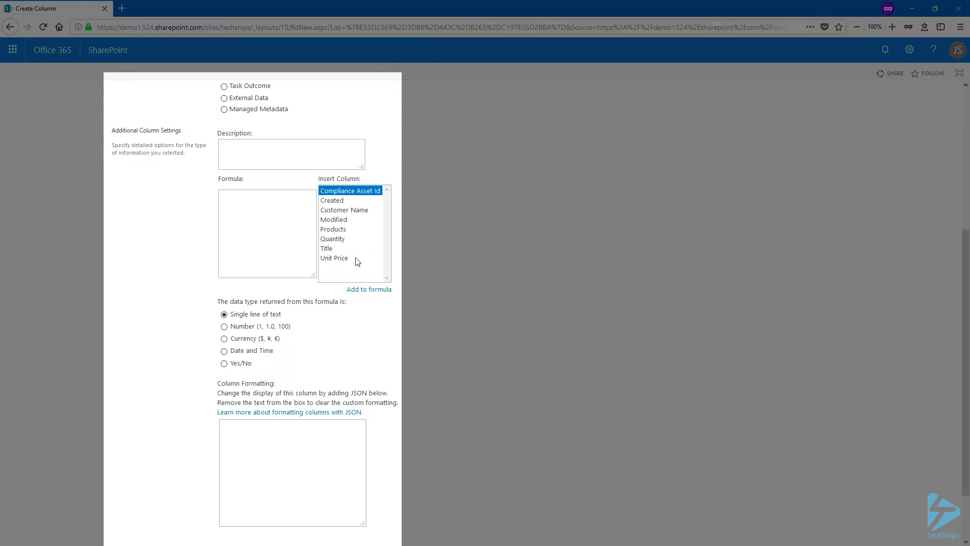
Set Total Due's formula to [Quantity]*[Unit Price] as UK pound currency, 2 decimals, and save
{"action": "double_click", "coordinate": [343, 240]}
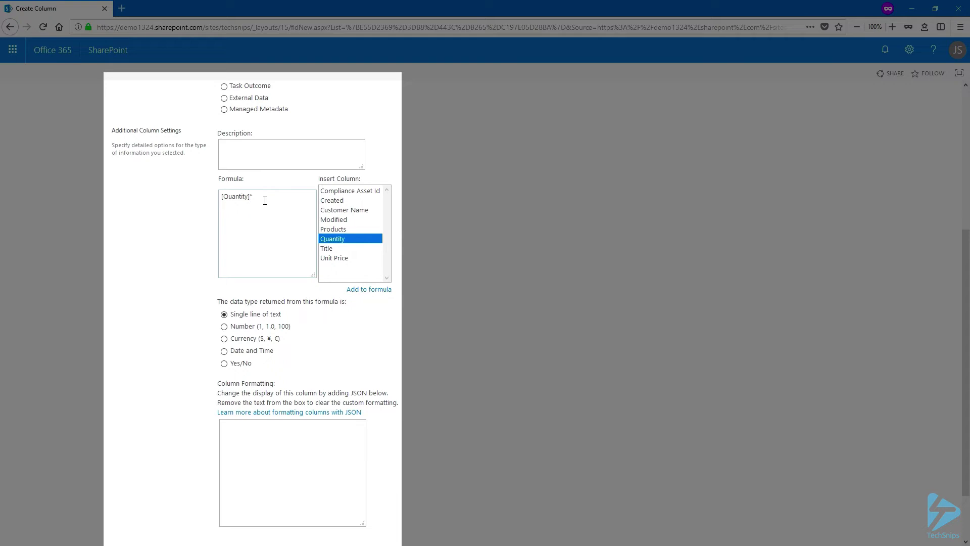
{"action": "double_click", "coordinate": [353, 260]}
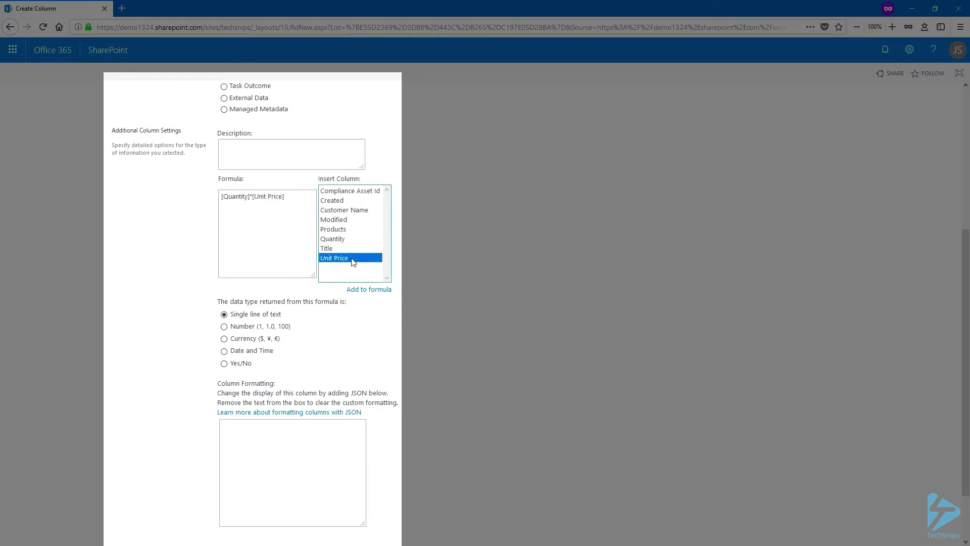
{"action": "left_click", "coordinate": [234, 341]}
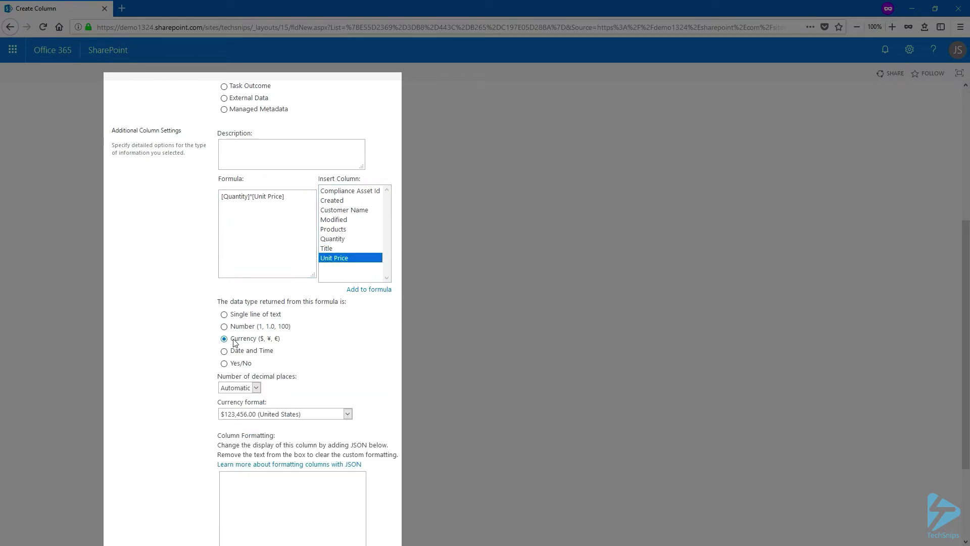
{"action": "left_click", "coordinate": [256, 387]}
{"action": "left_click", "coordinate": [240, 438]}
{"action": "left_click", "coordinate": [348, 414]}
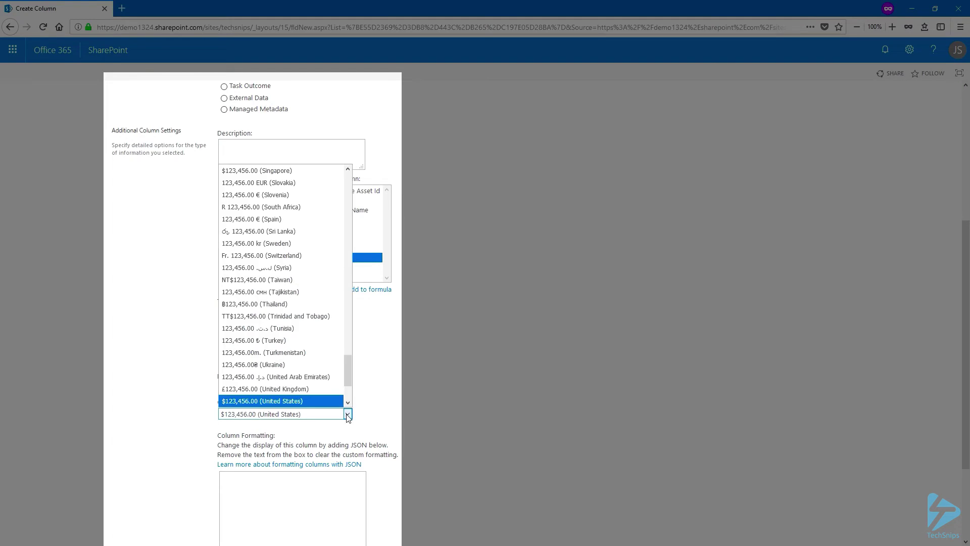
{"action": "left_click", "coordinate": [291, 389]}
{"action": "scroll", "coordinate": [437, 414], "scroll_direction": "down", "scroll_amount": 3}
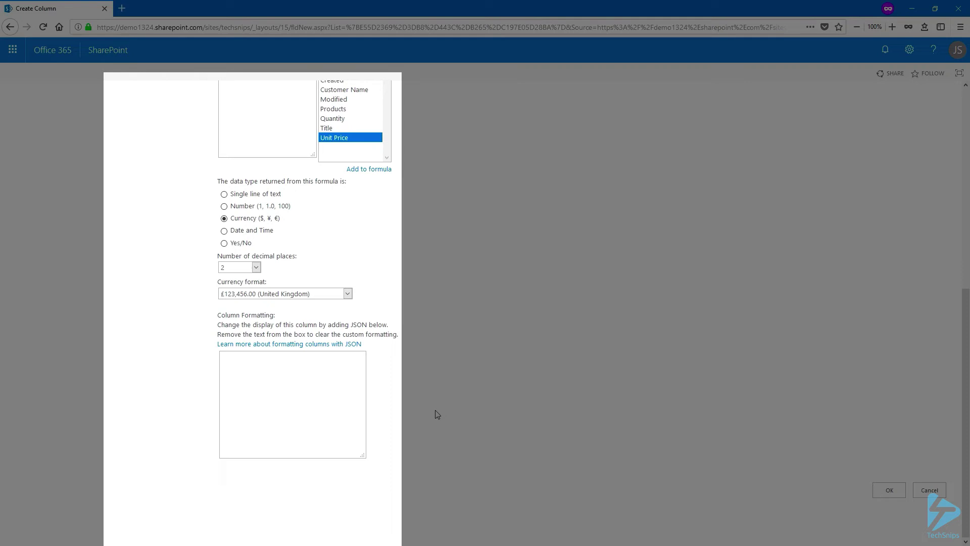
{"action": "left_click", "coordinate": [902, 493]}
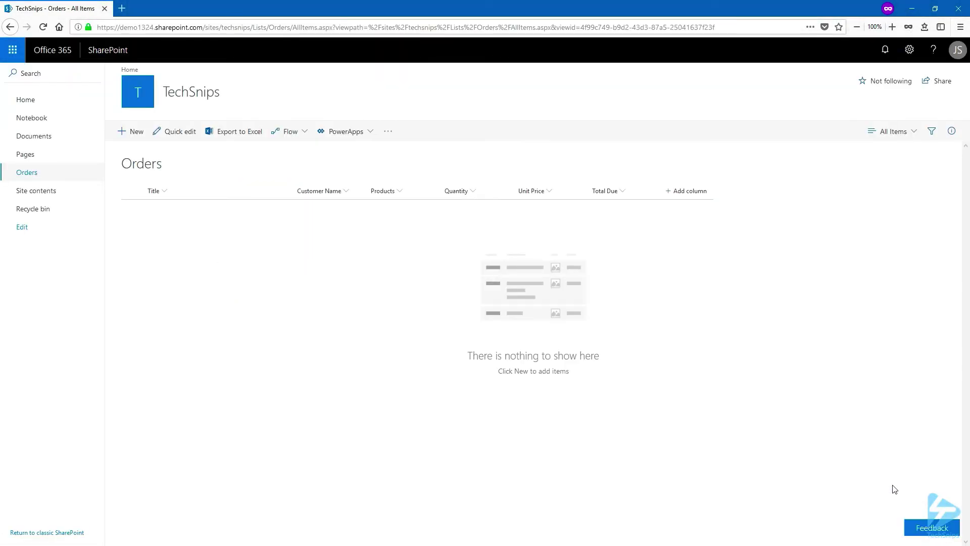
Add and save a new order for 'customer 1'
{"action": "left_click", "coordinate": [135, 133]}
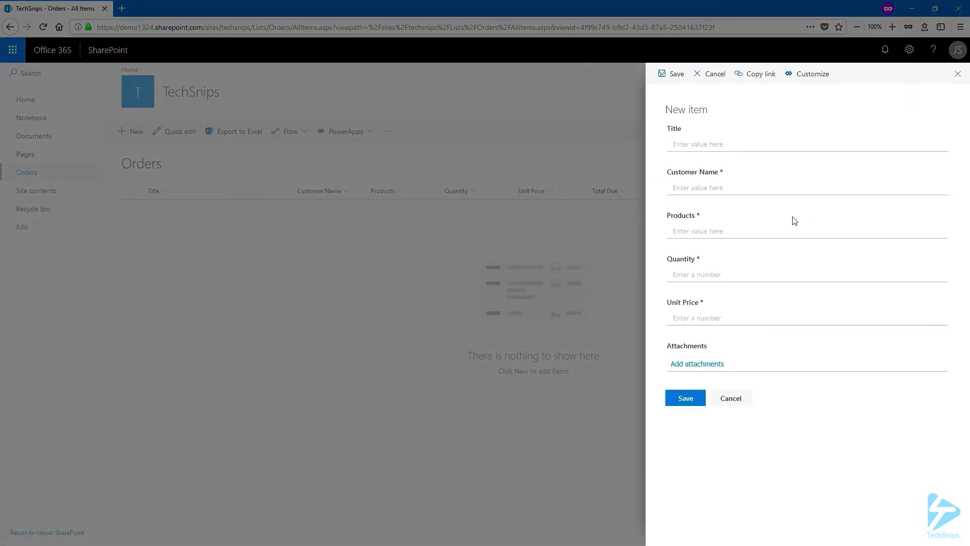
{"action": "left_click", "coordinate": [721, 187]}
{"action": "type", "text": "customer 1"}
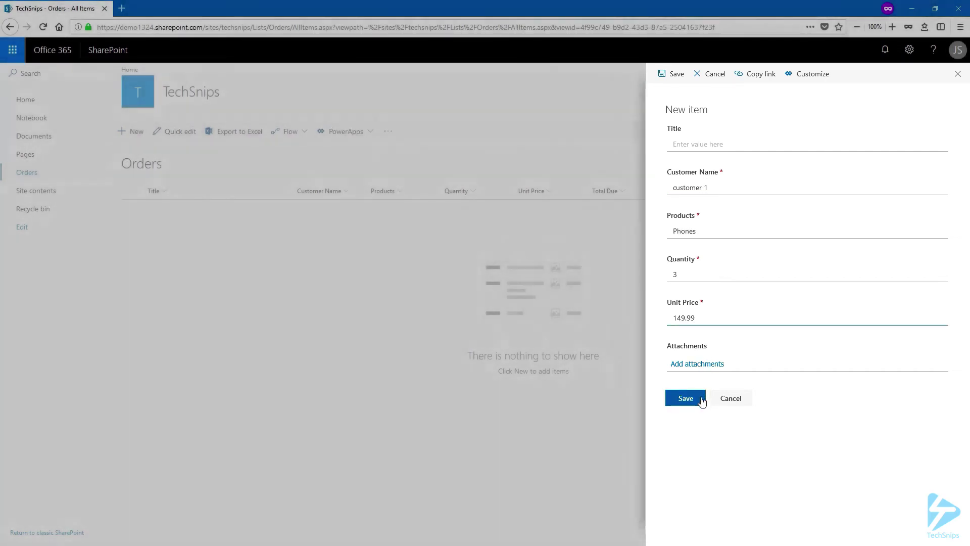
{"action": "left_click", "coordinate": [699, 399]}
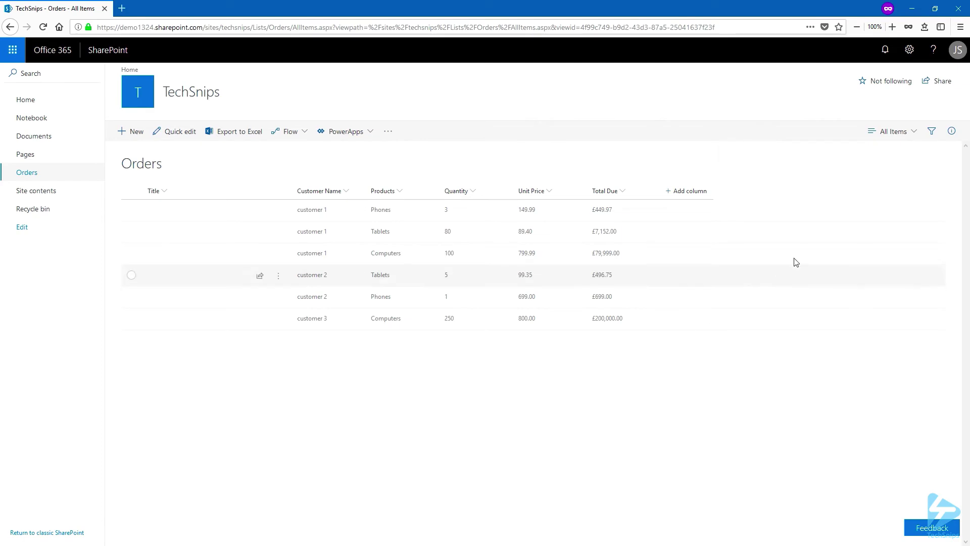
In the All Items view settings, hide the Title column
{"action": "left_click", "coordinate": [915, 134]}
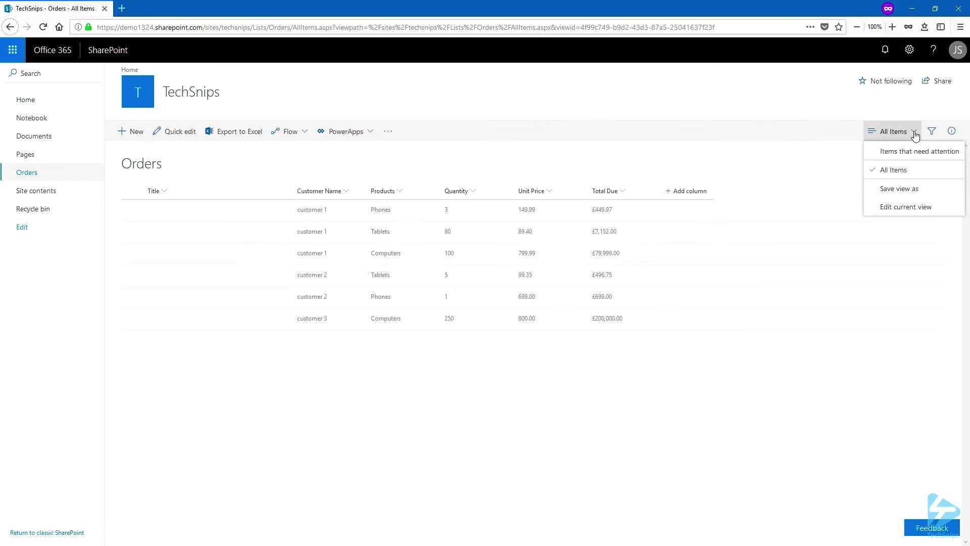
{"action": "left_click", "coordinate": [939, 209]}
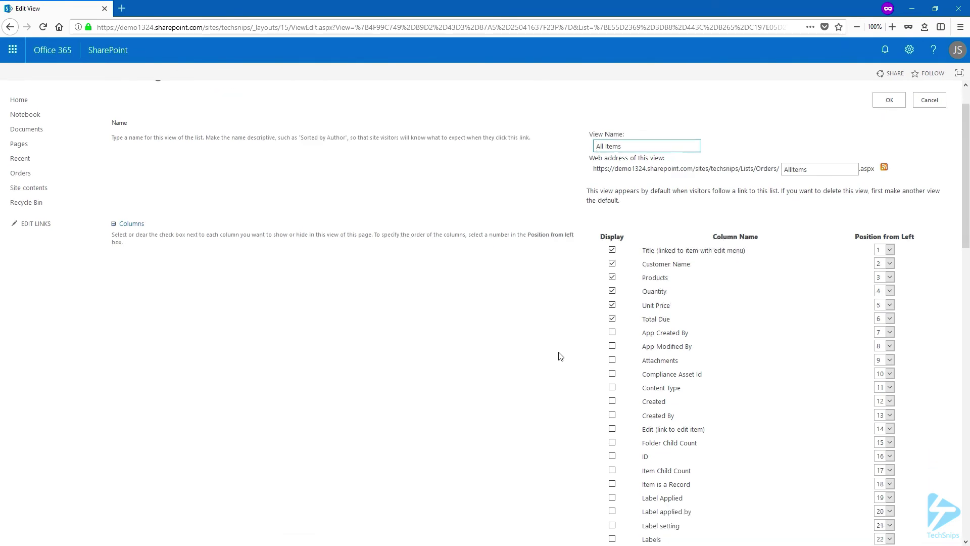
{"action": "scroll", "coordinate": [560, 356], "scroll_direction": "down", "scroll_amount": 2}
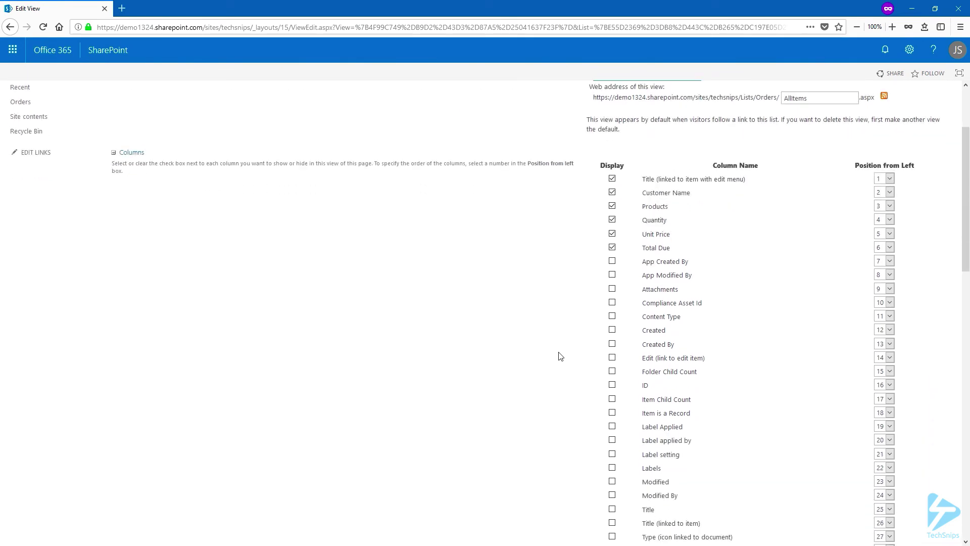
{"action": "left_click", "coordinate": [613, 178]}
Set the view's first group-by column to Customer Name
{"action": "scroll", "coordinate": [464, 318], "scroll_direction": "down", "scroll_amount": 8}
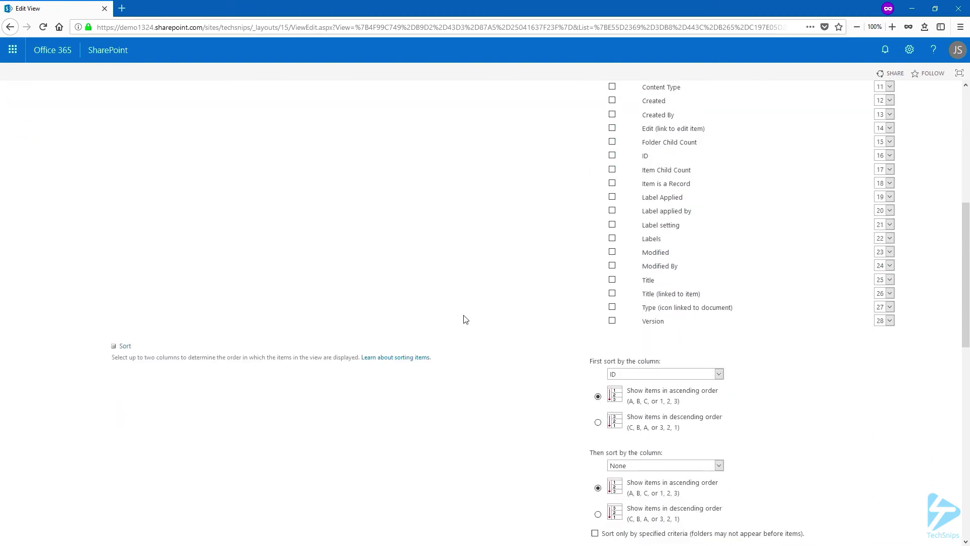
{"action": "scroll", "coordinate": [465, 319], "scroll_direction": "down", "scroll_amount": 6}
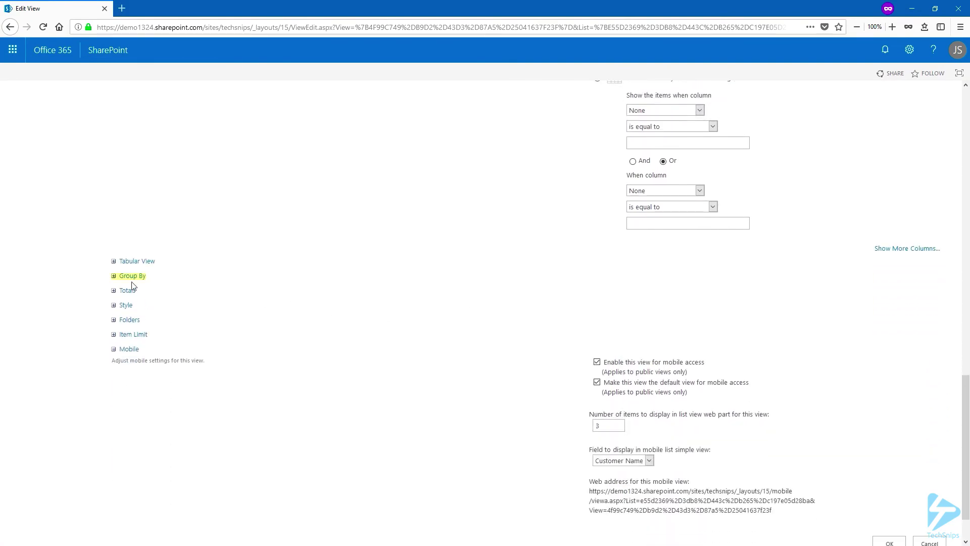
{"action": "left_click", "coordinate": [114, 277]}
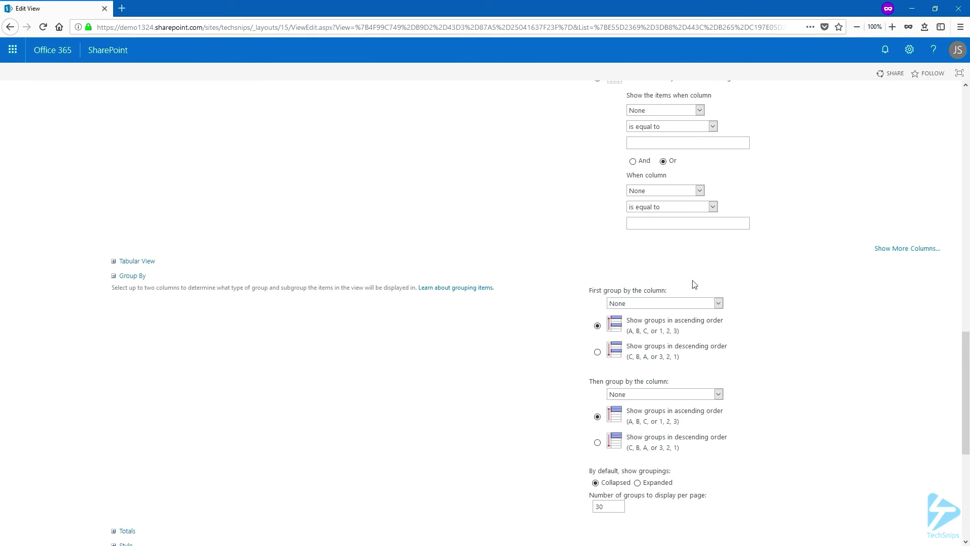
{"action": "left_click", "coordinate": [717, 304]}
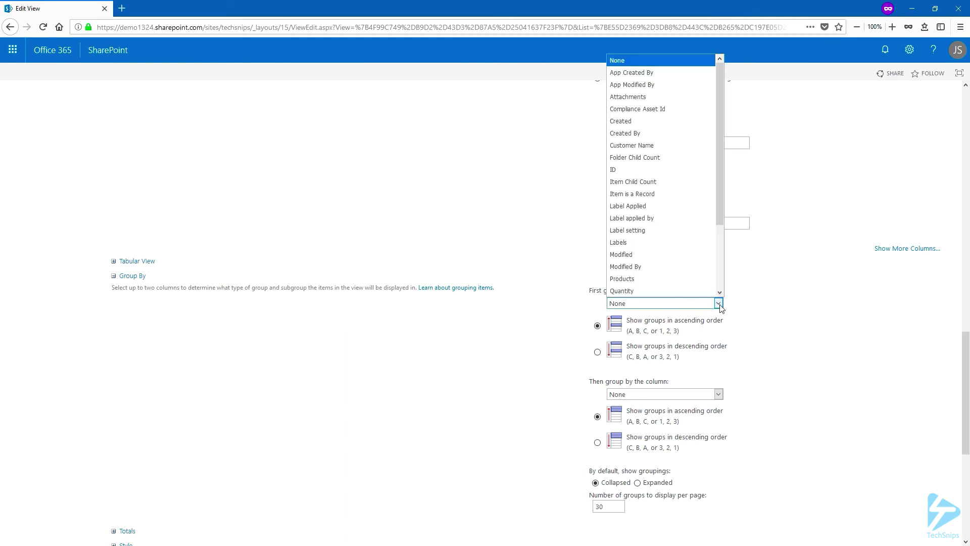
{"action": "left_click", "coordinate": [667, 145]}
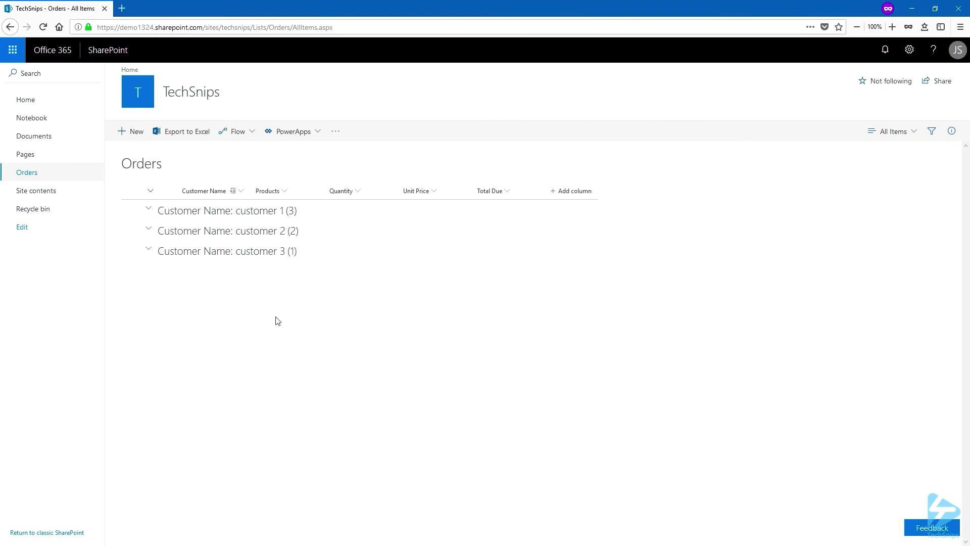
Expand the customer 1, customer 2 and customer 3 groups
{"action": "left_click", "coordinate": [148, 211]}
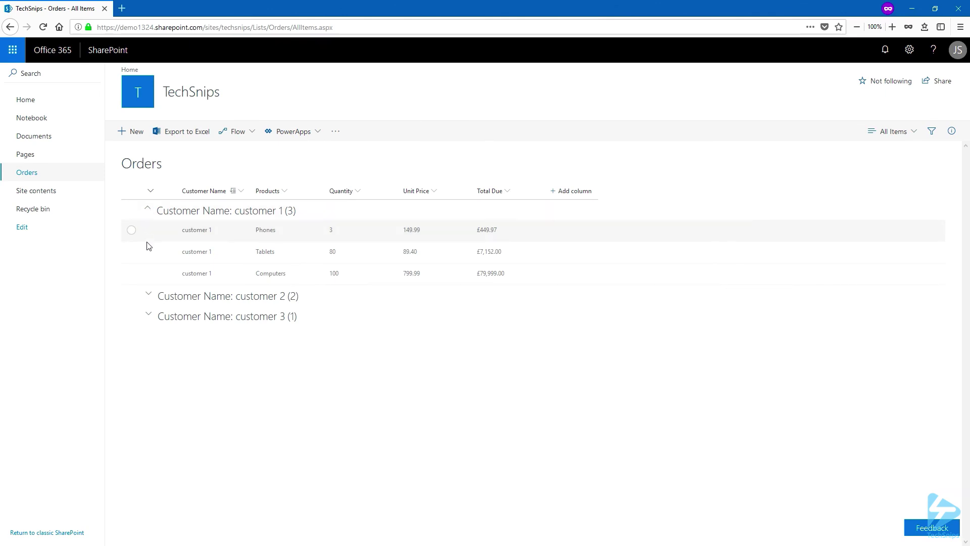
{"action": "left_click", "coordinate": [149, 296]}
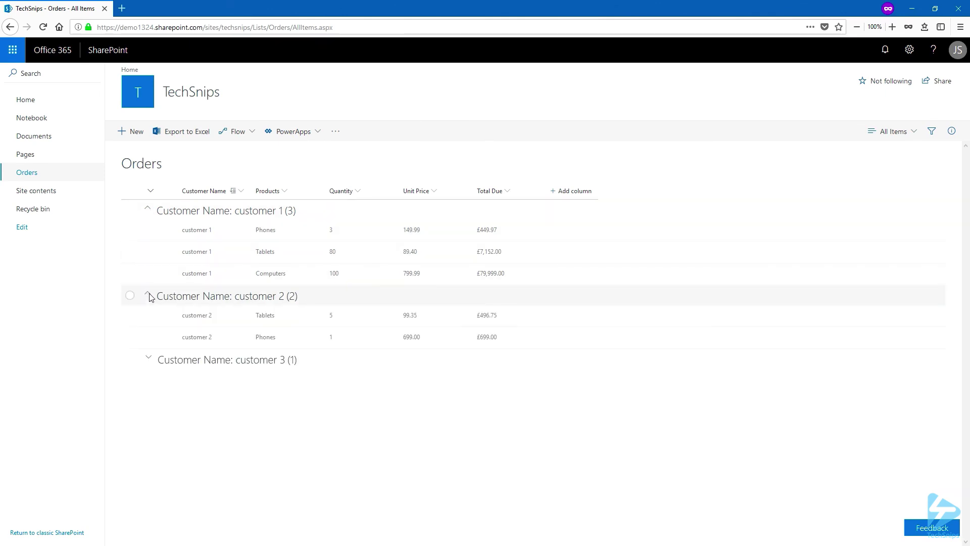
{"action": "left_click", "coordinate": [152, 361]}
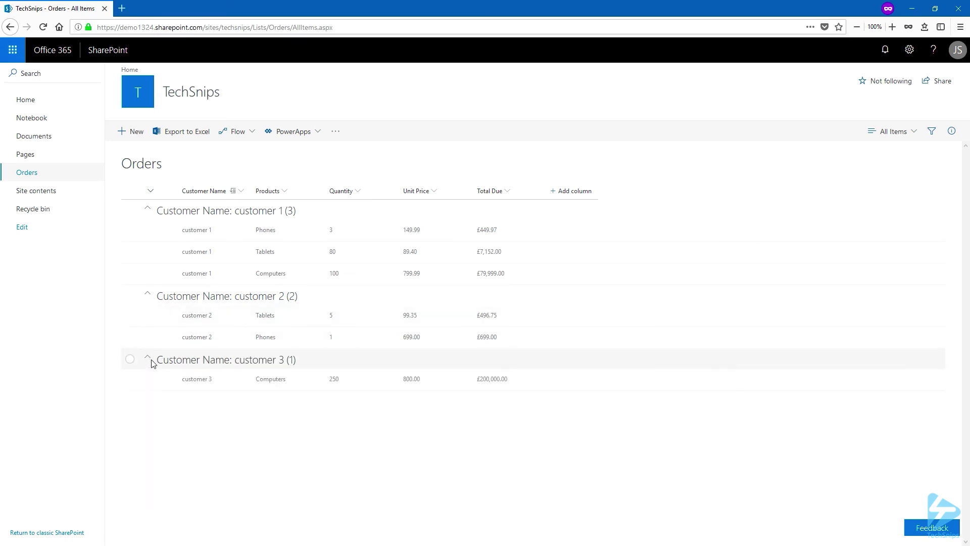
Change the All Items view's first group-by column to Products and save it
{"action": "left_click", "coordinate": [914, 134]}
{"action": "left_click", "coordinate": [909, 209]}
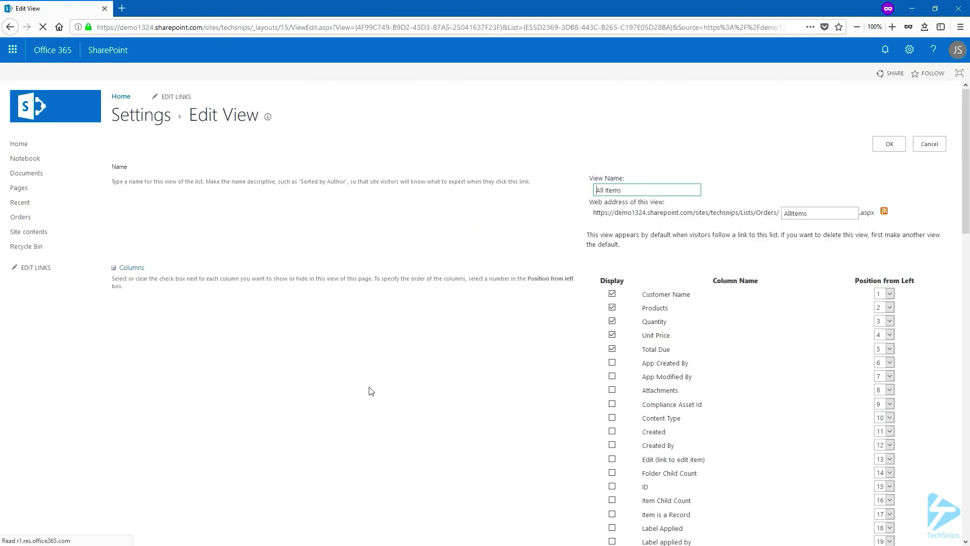
{"action": "scroll", "coordinate": [389, 404], "scroll_direction": "down", "scroll_amount": 10}
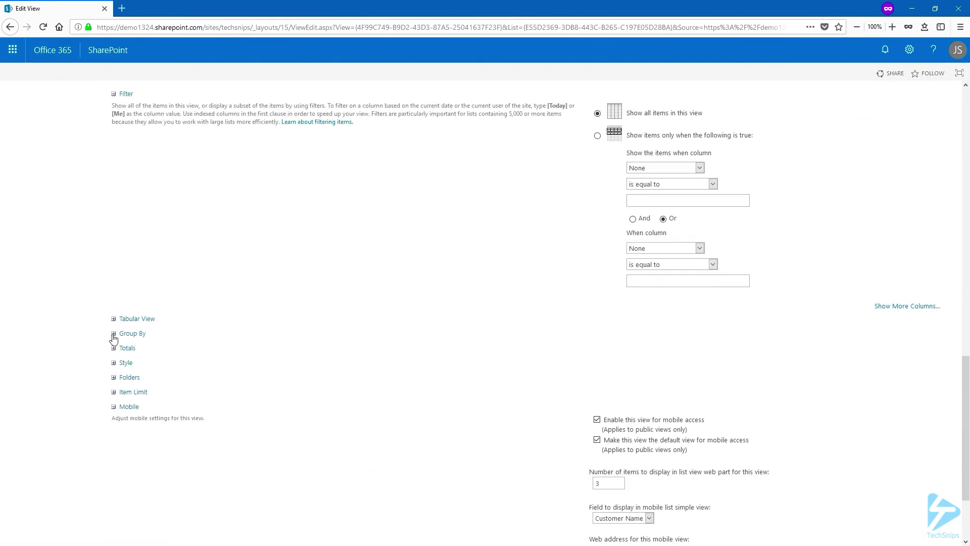
{"action": "left_click", "coordinate": [114, 334]}
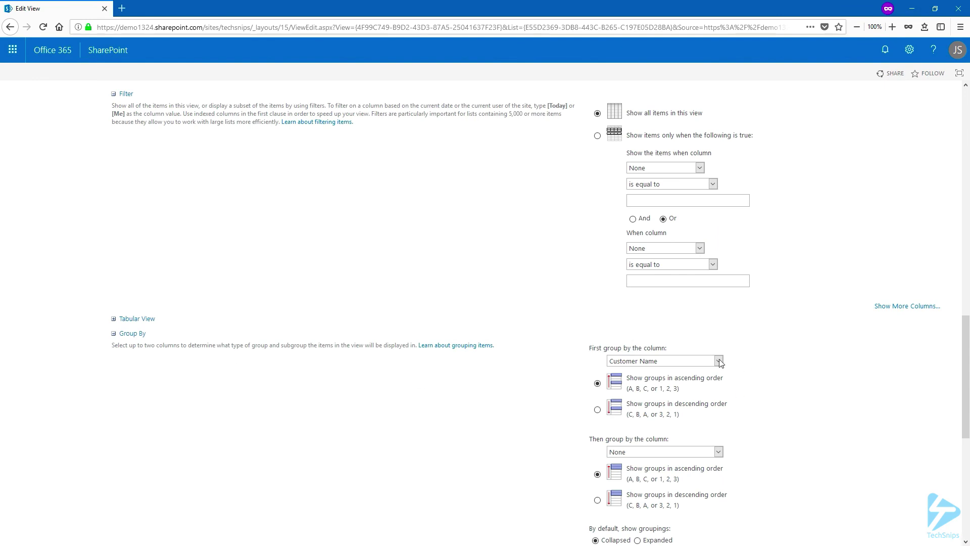
{"action": "scroll", "coordinate": [785, 440], "scroll_direction": "down", "scroll_amount": 8}
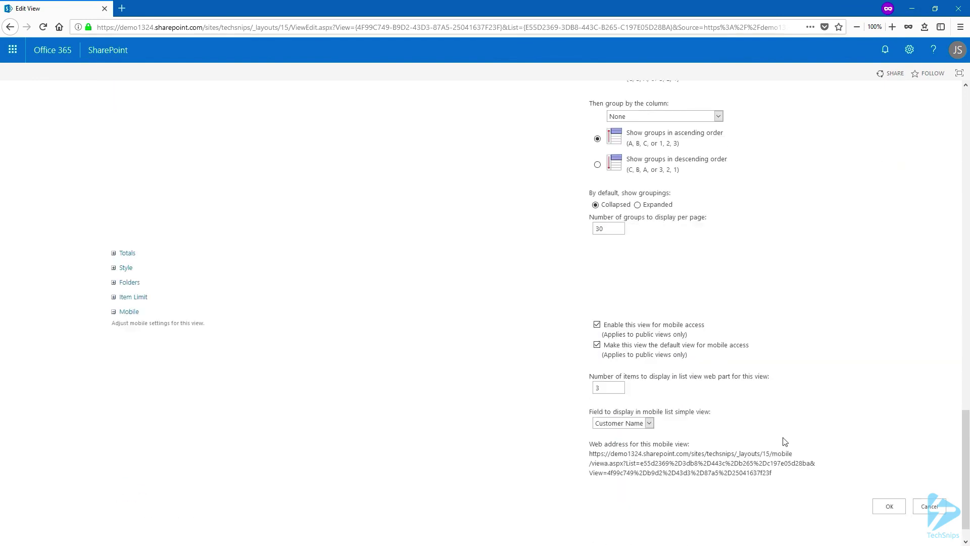
{"action": "left_click", "coordinate": [889, 490]}
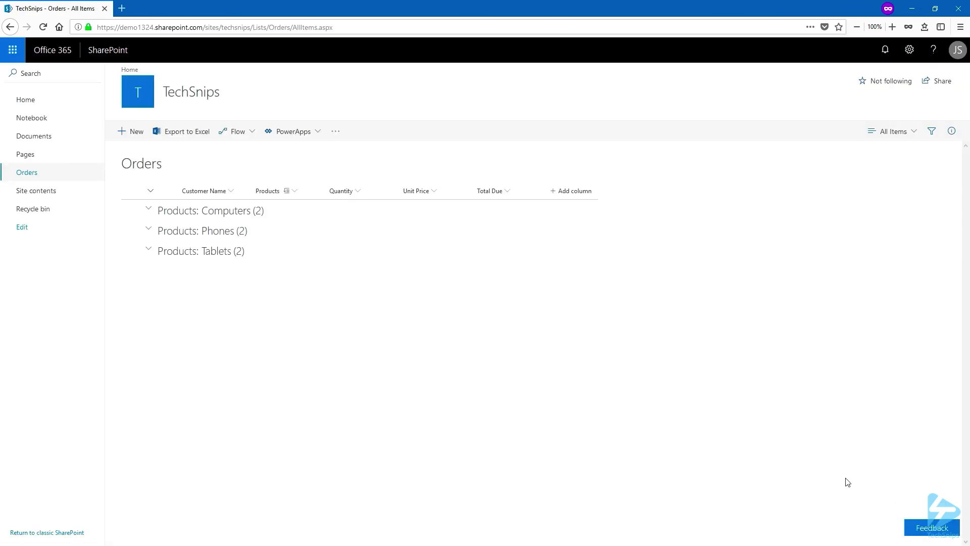
Expand the Computers, Phones and Tablets groups
{"action": "left_click", "coordinate": [148, 209]}
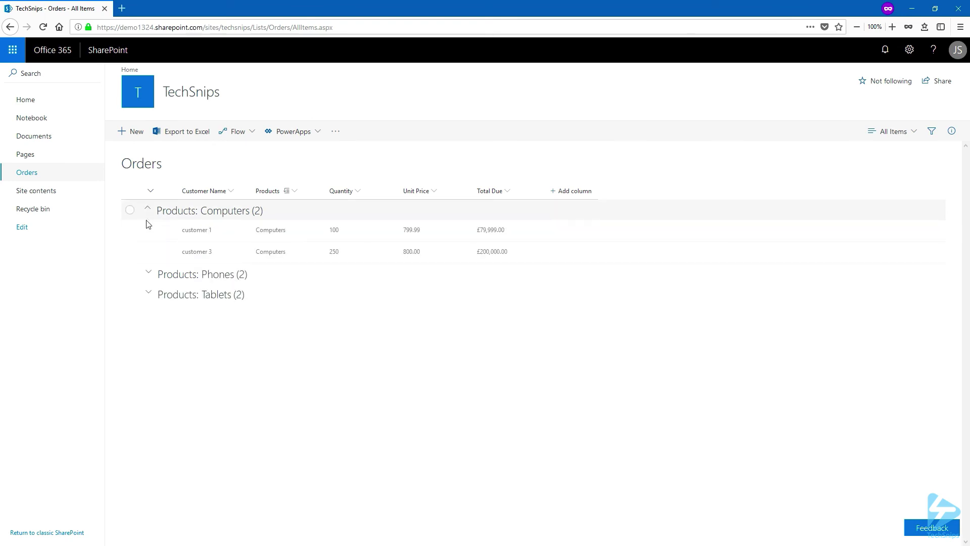
{"action": "left_click", "coordinate": [147, 272]}
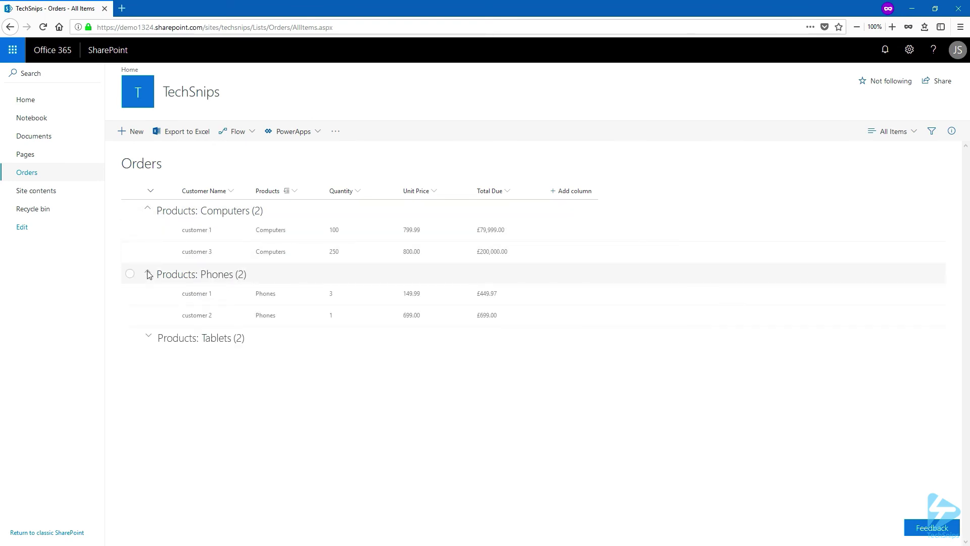
{"action": "left_click", "coordinate": [150, 336]}
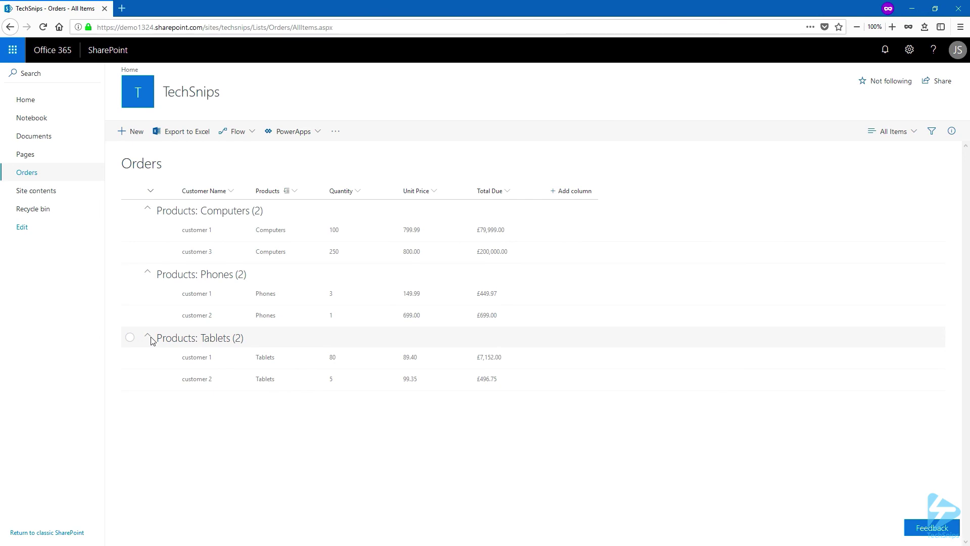